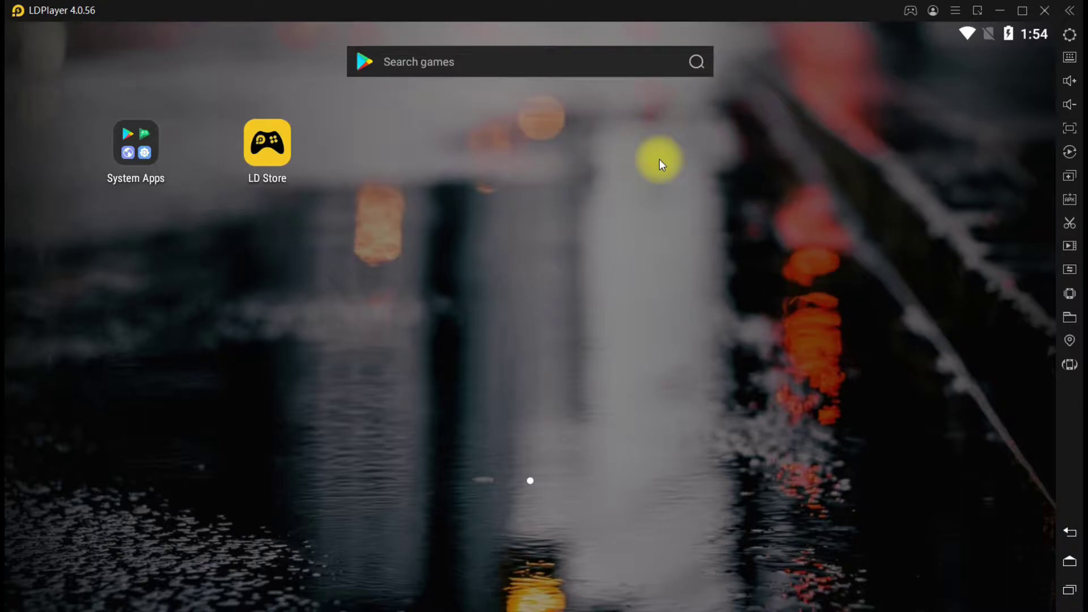
- Check Android storage shows 'Used of 25.57 GB', then return to the home screen
click(127, 152)
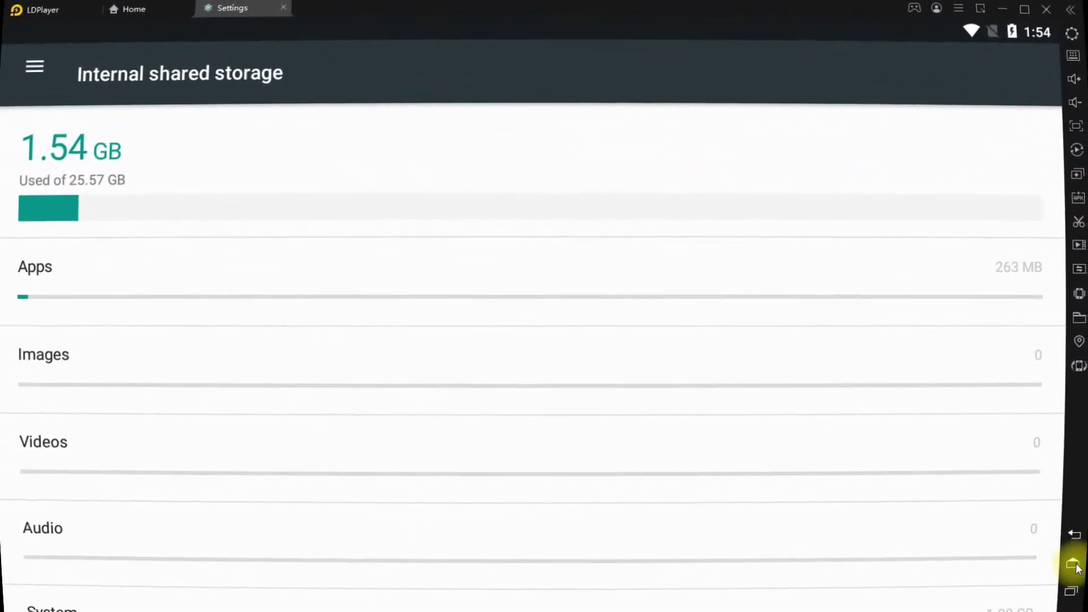
click(1075, 565)
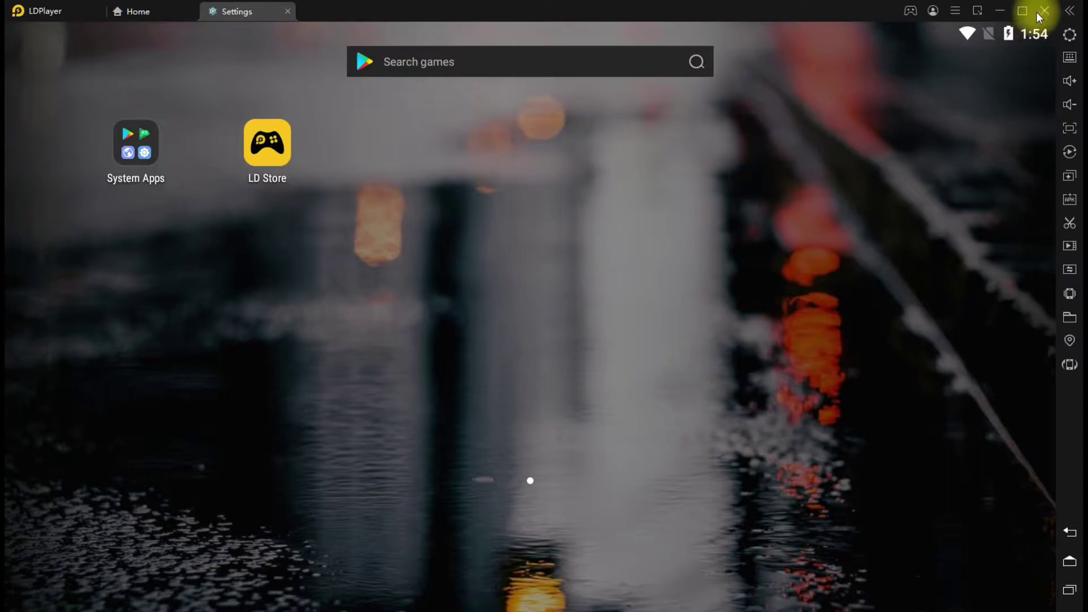
- Confirm LDPlayer version 4.0.56 in About Us, then reopen the main menu
click(957, 10)
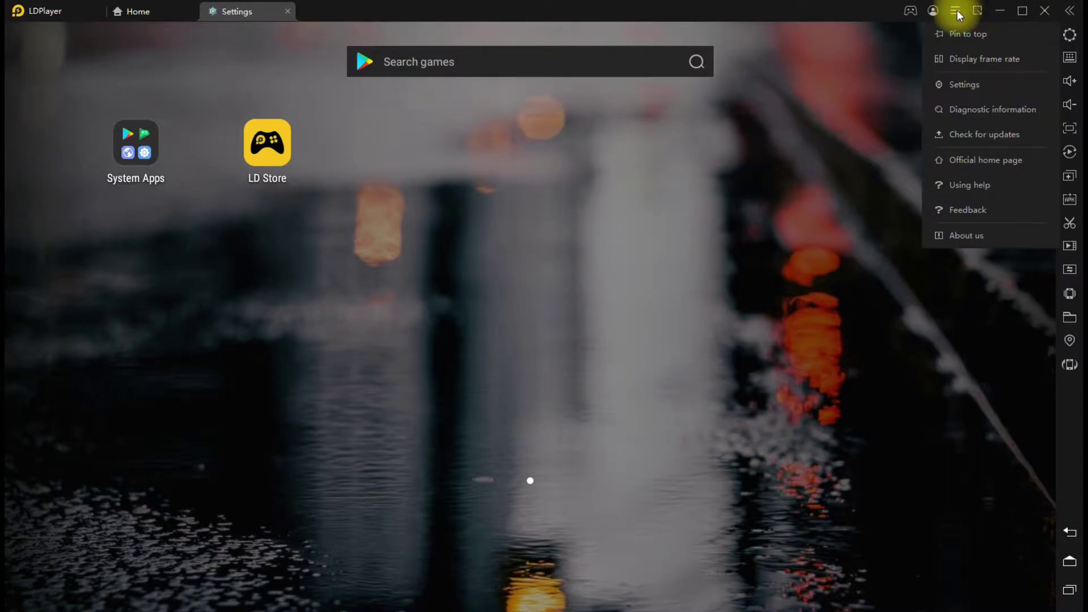
click(976, 236)
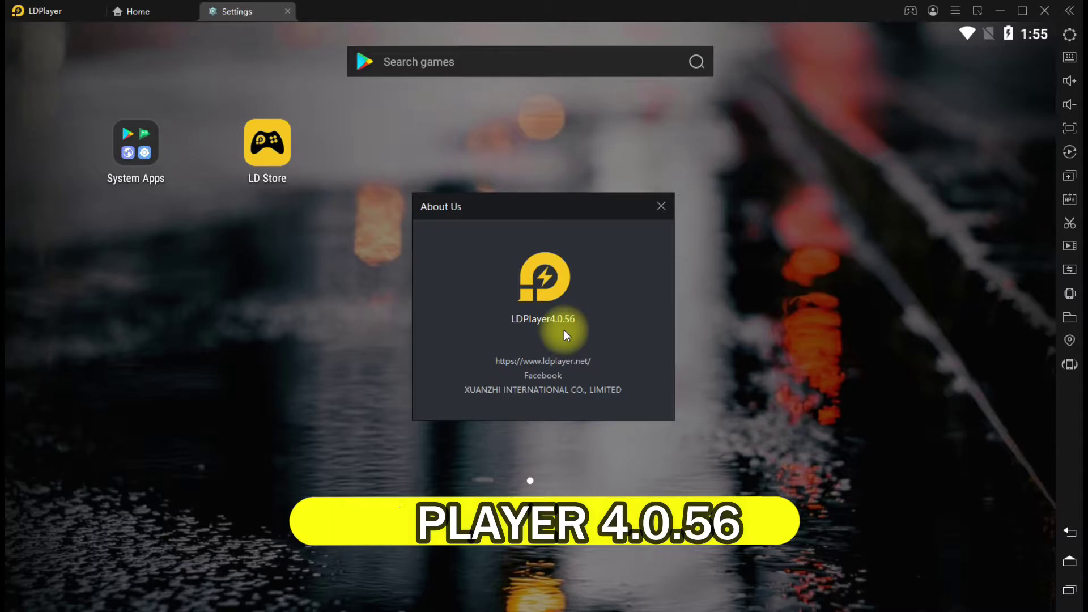
click(662, 206)
click(957, 12)
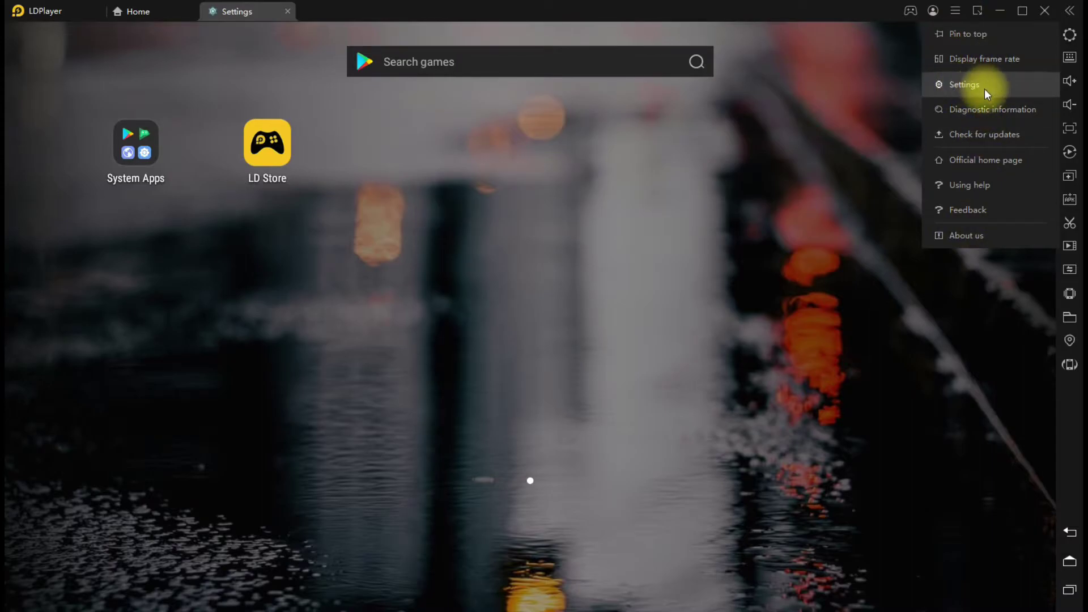
- Open emulator Settings to the Advanced disk page showing 25 G with 24 G free
click(954, 85)
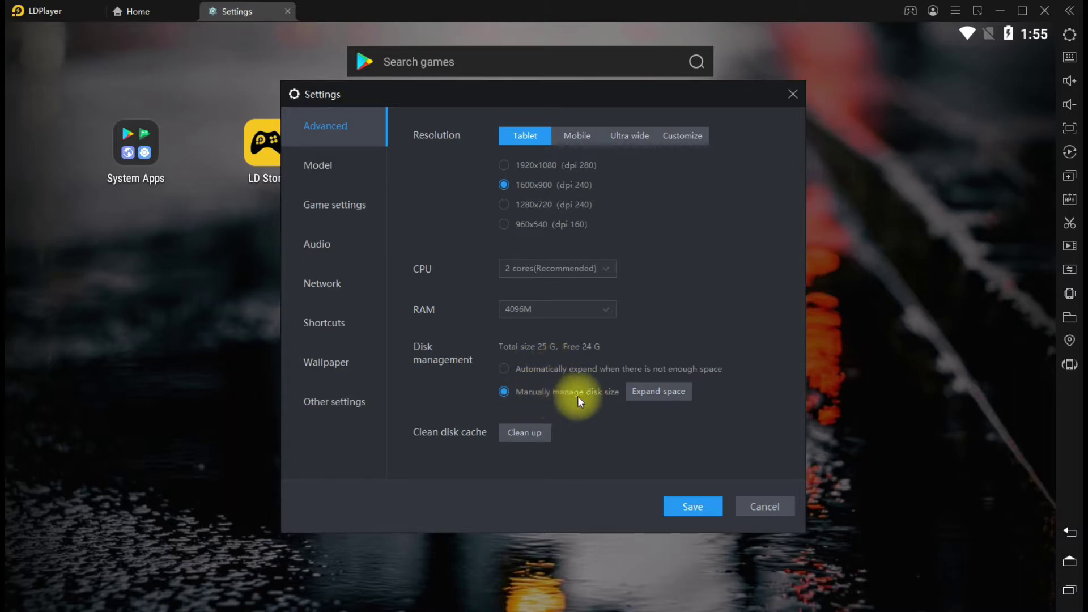
- Change 'Set up disk size (G)' from 25 to 35 and expand the disk
click(650, 391)
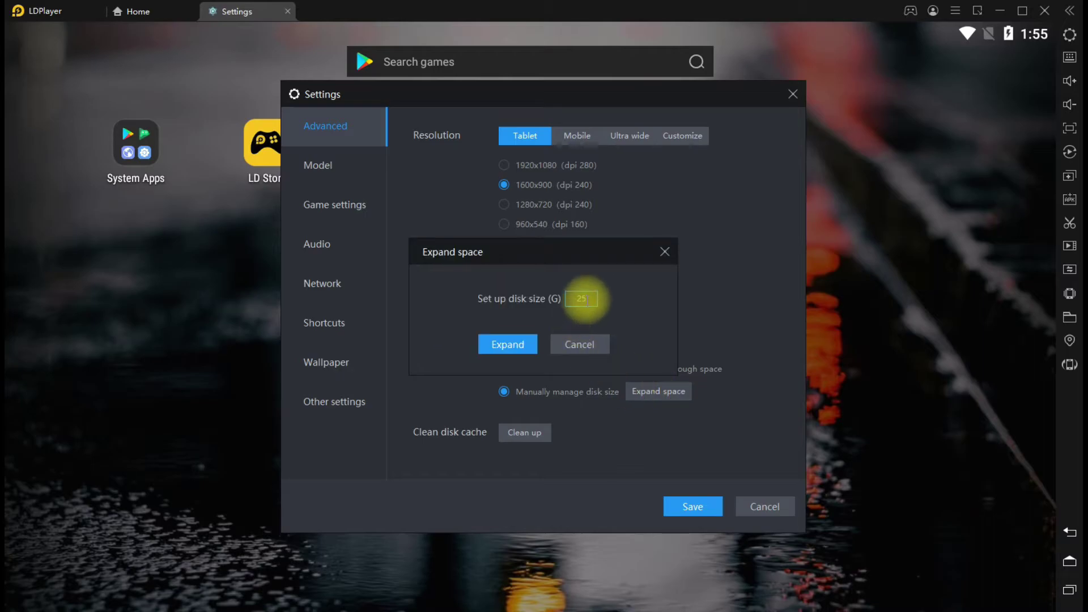
double_click(581, 299)
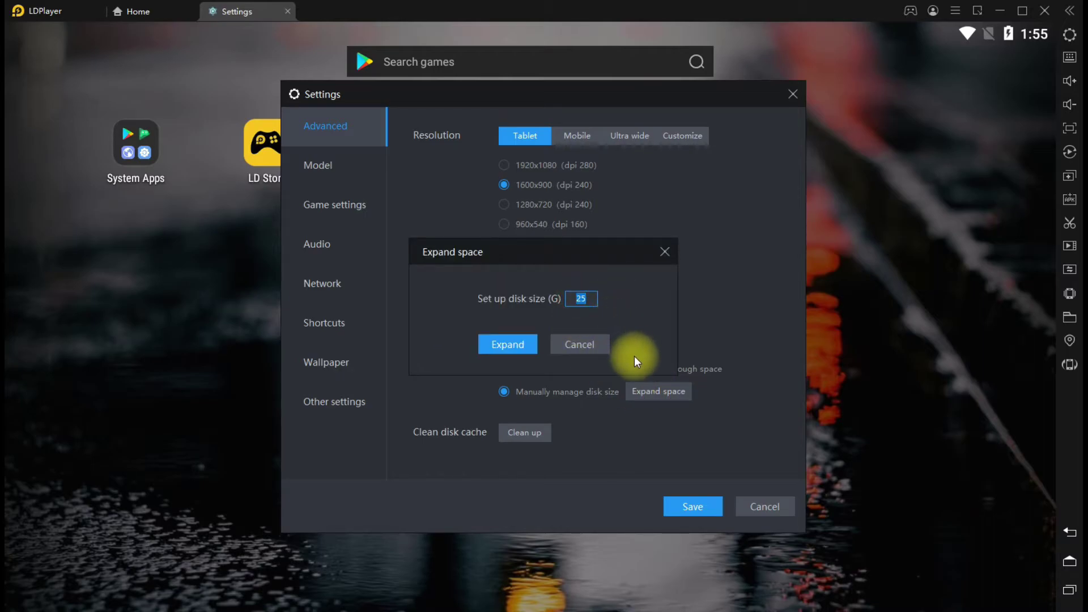
text(35)
click(584, 299)
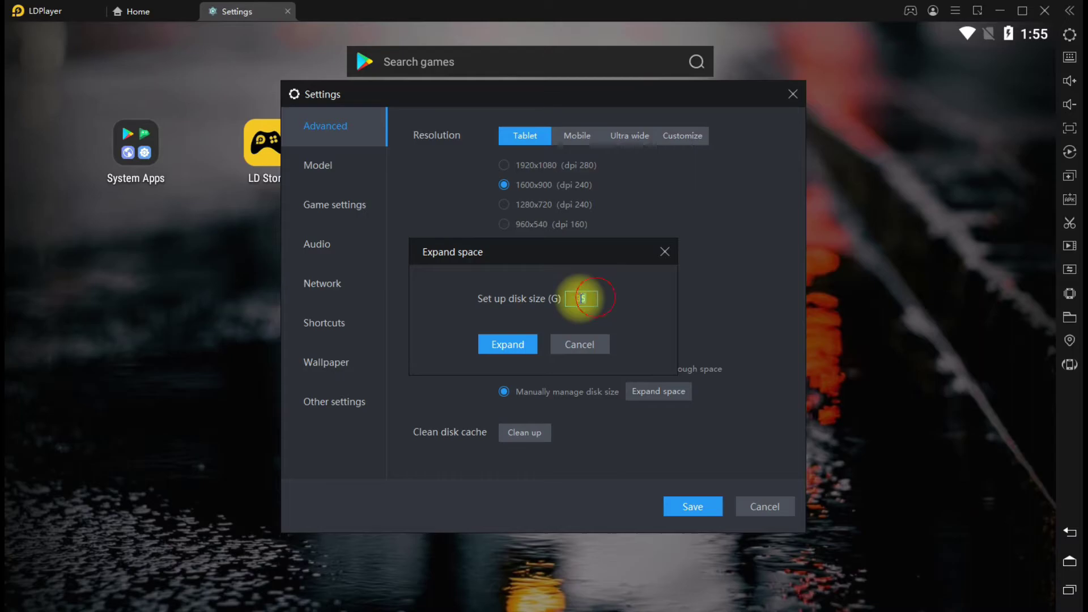
double_click(584, 299)
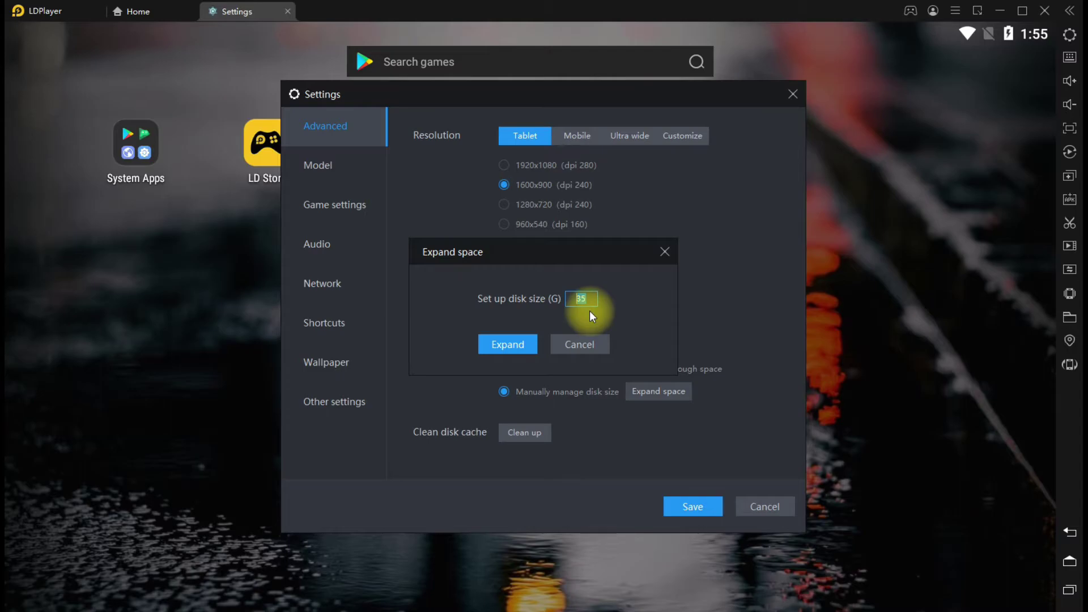
click(529, 342)
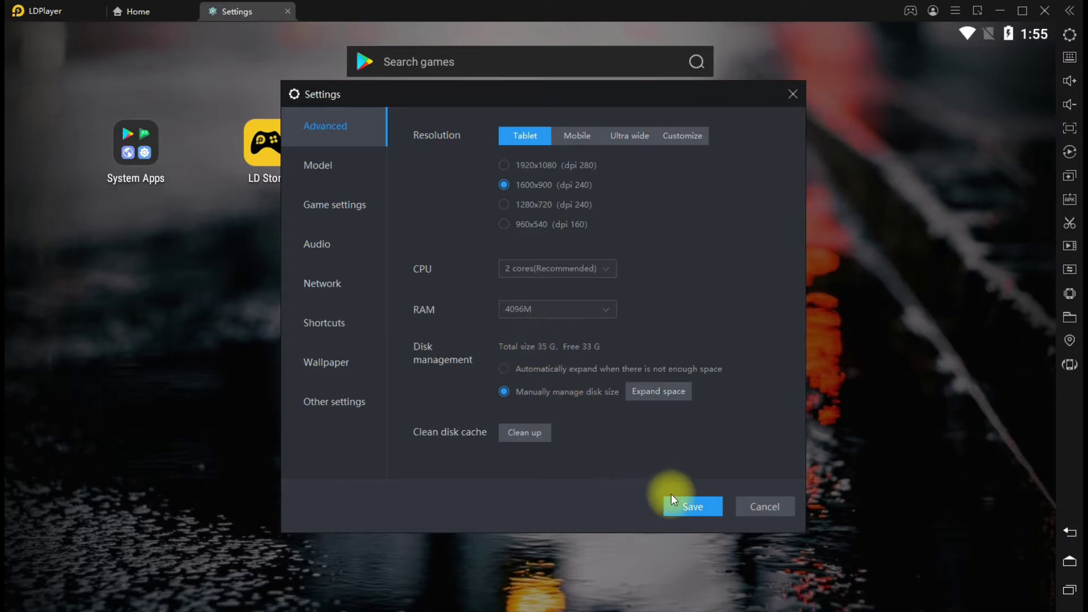
- Save the 35 G disk settings and let the emulator restart to the home screen
click(688, 504)
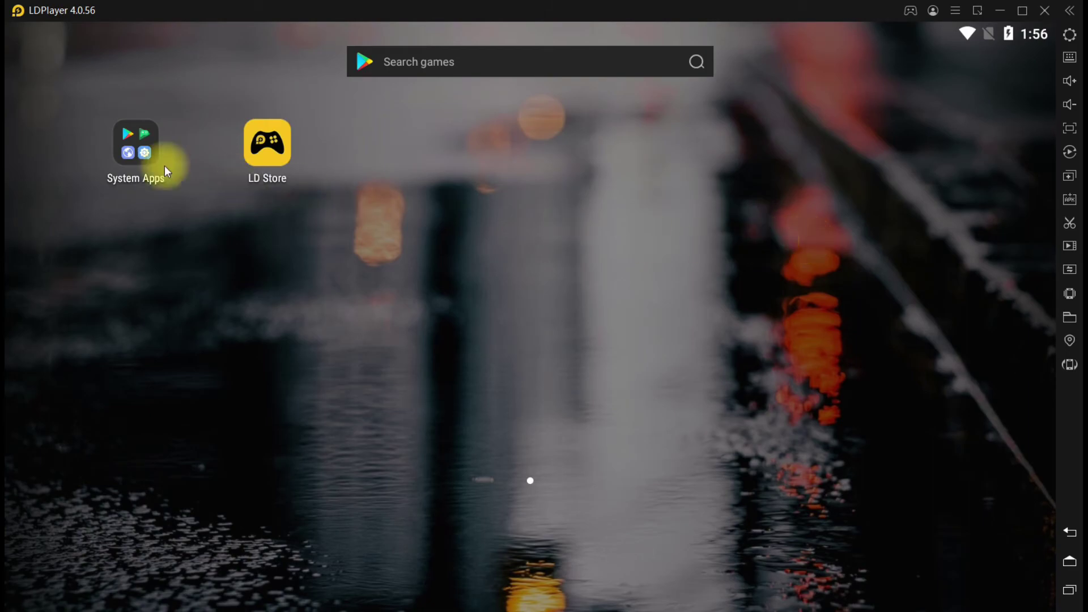
- Verify storage reads 1.54 GB used of 35.41 GB, then close LDPlayer
click(149, 157)
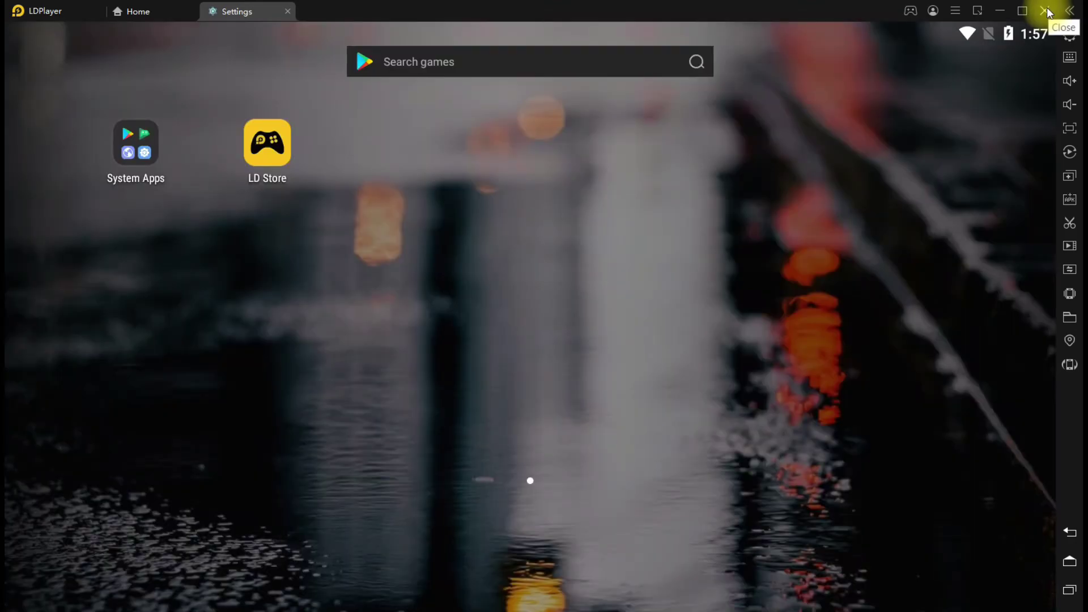
click(1047, 11)
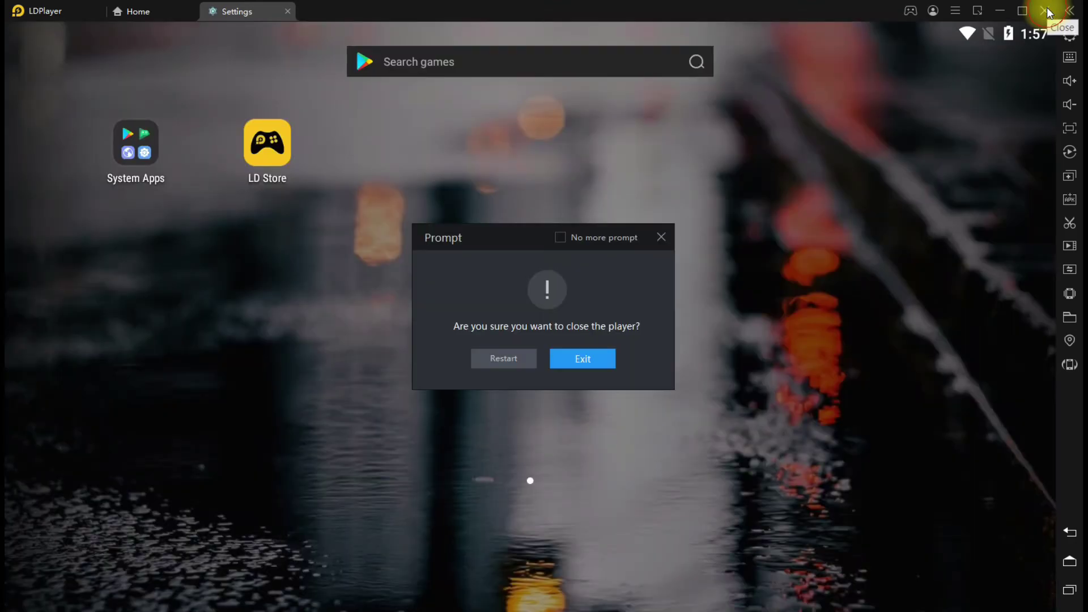